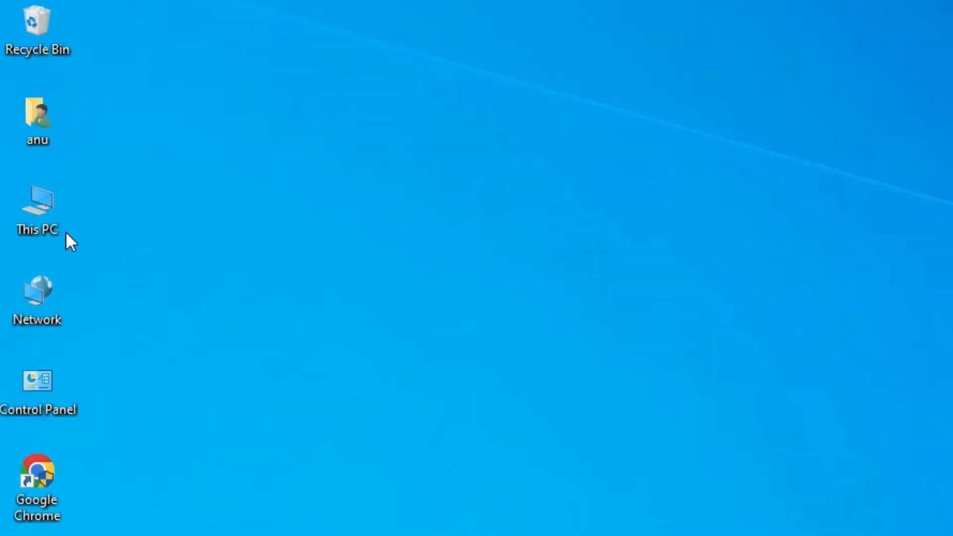
Check the PC's device specifications and system type in the This PC properties, and close the window
right_click(52, 213)
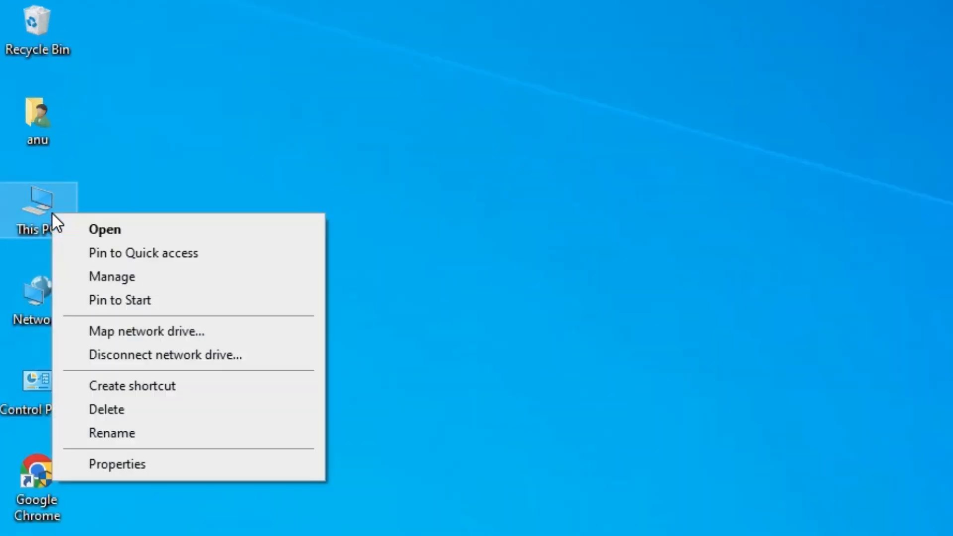
click(154, 389)
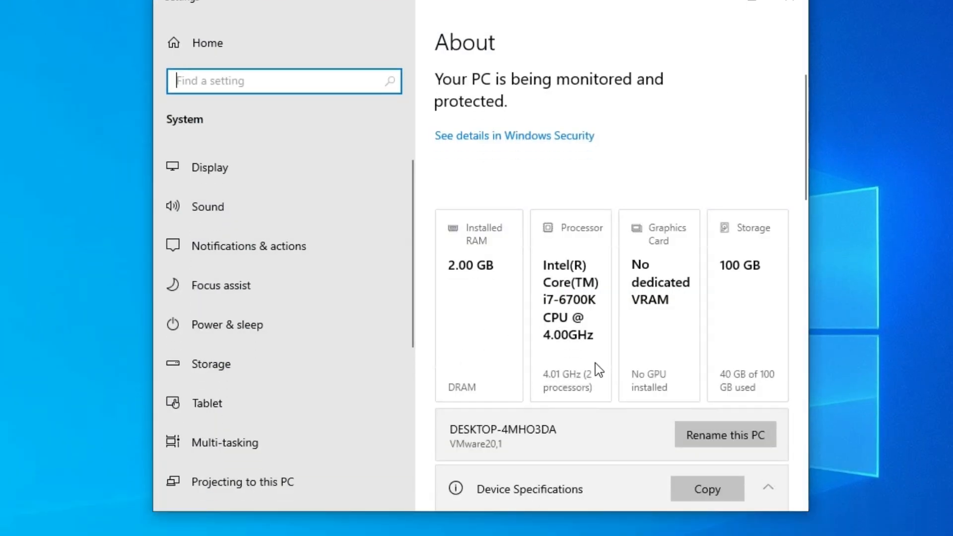
scroll(596, 365, down, 8)
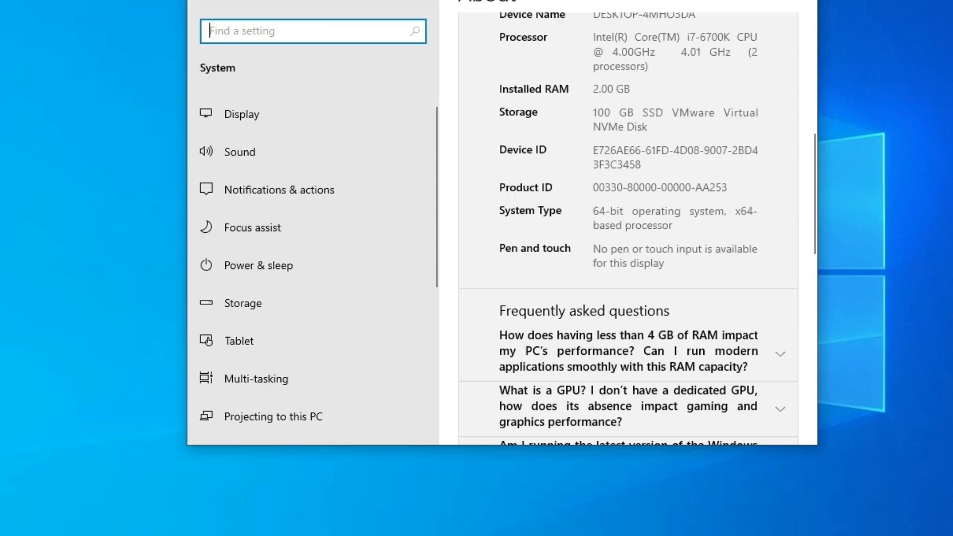
click(710, 79)
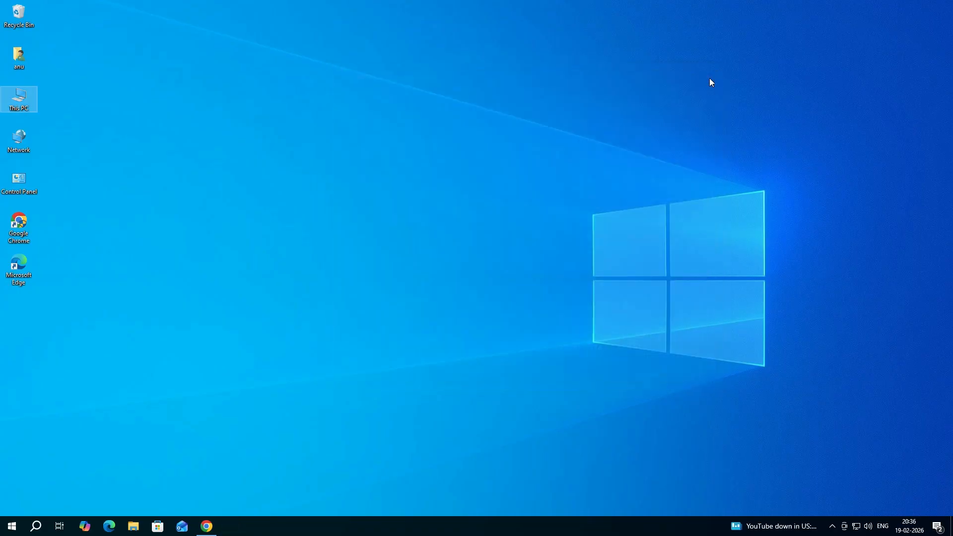
Switch to Chrome, search Google for "samsung ML 1640 printer driver" and open HP's Samsung ML-1640 Laser Printer series software page in a new tab
click(207, 525)
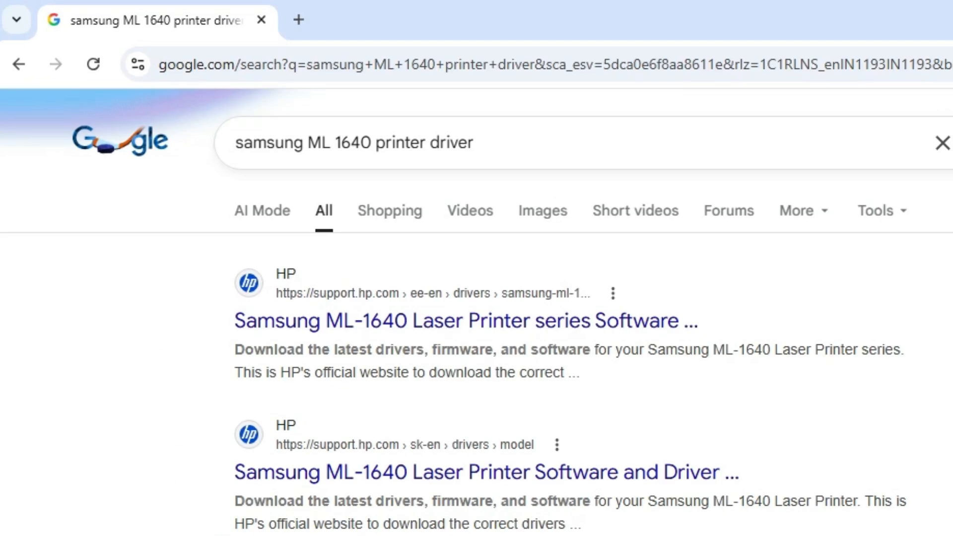
triple_click(410, 142)
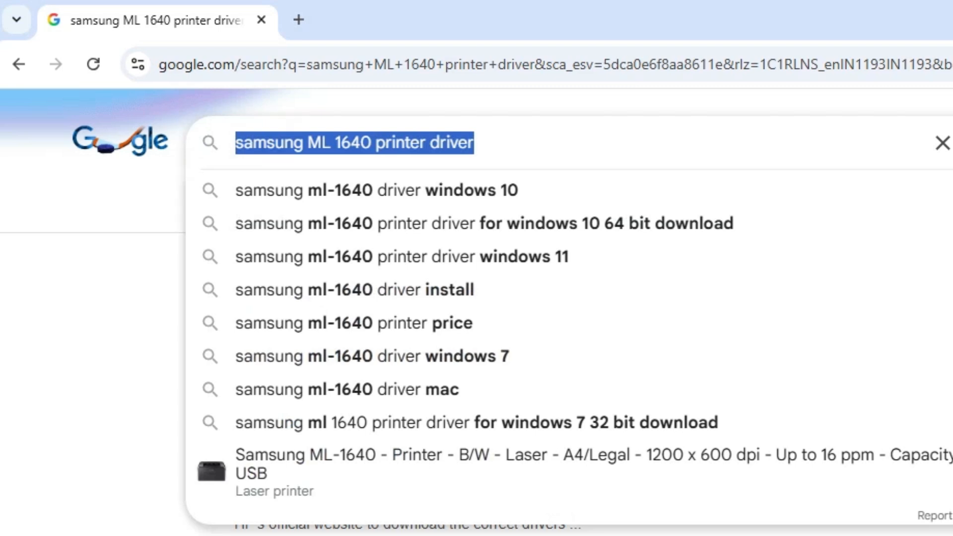
key(Return)
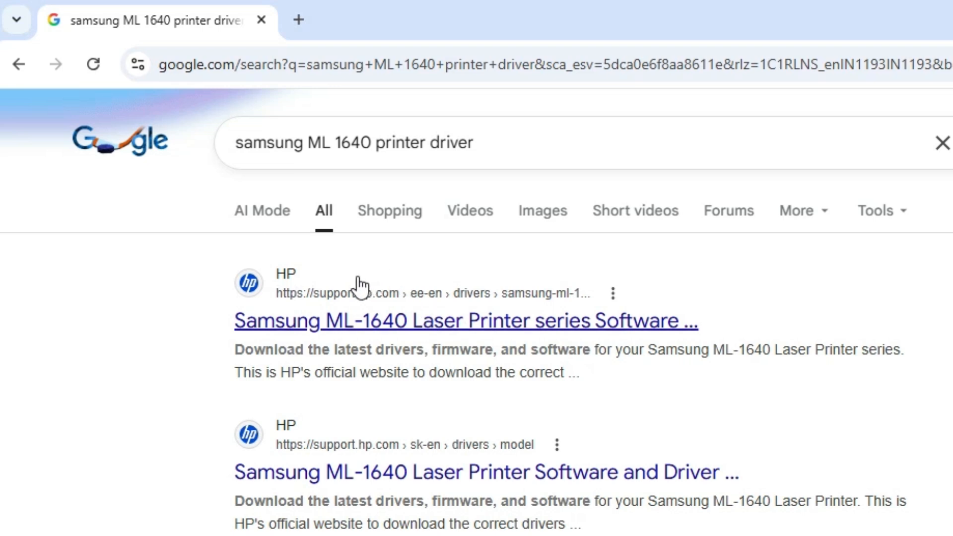
right_click(371, 332)
click(451, 349)
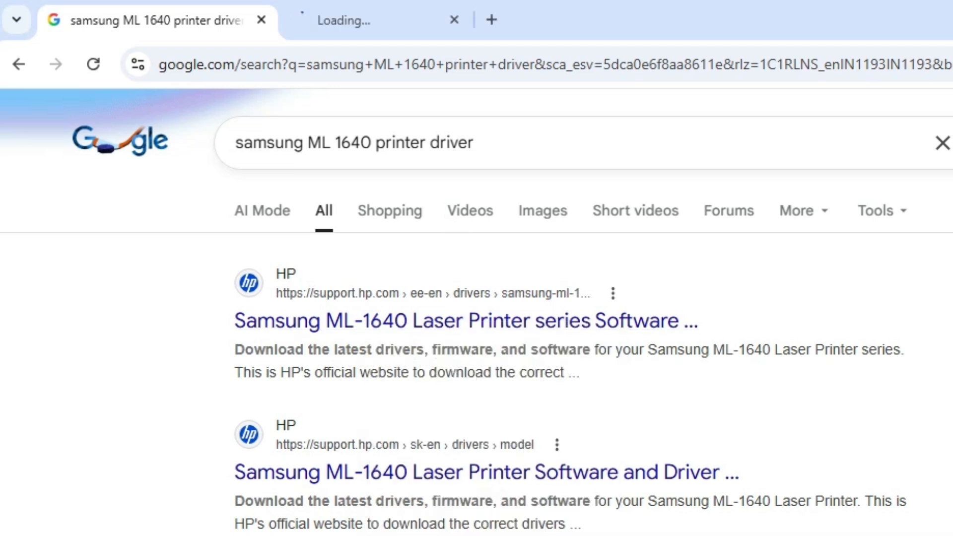
click(405, 10)
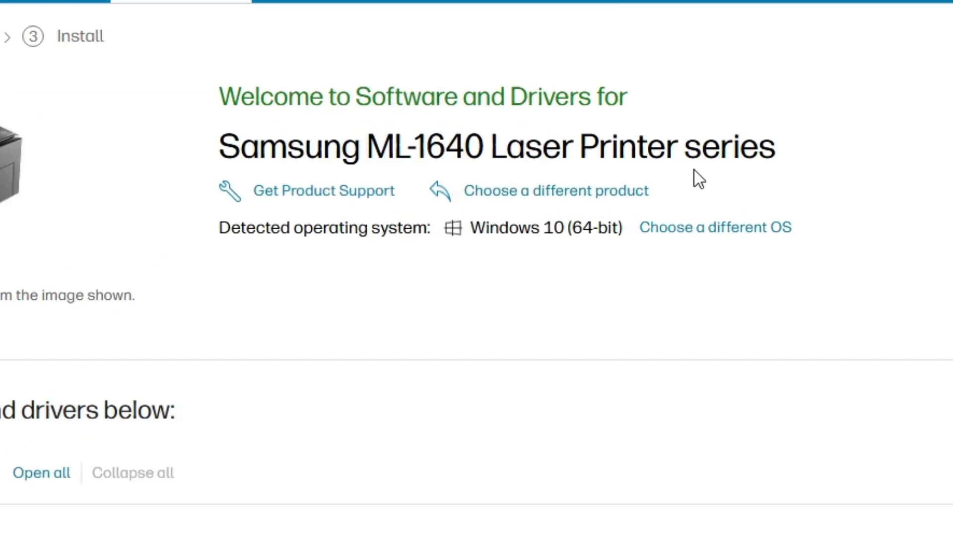
Check the printer model and the available operating system and version choices on the driver page, leaving Windows 10 (64-bit) selected
triple_click(607, 167)
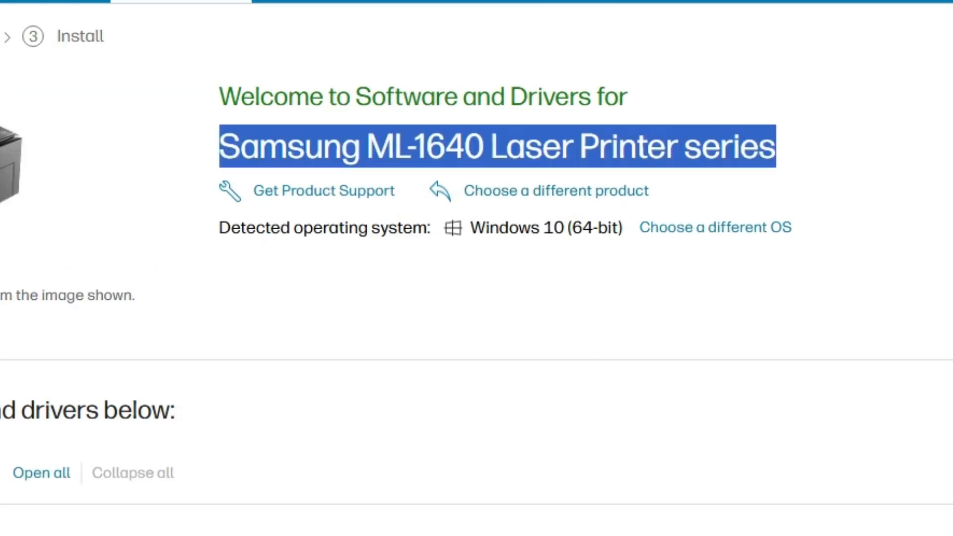
click(949, 198)
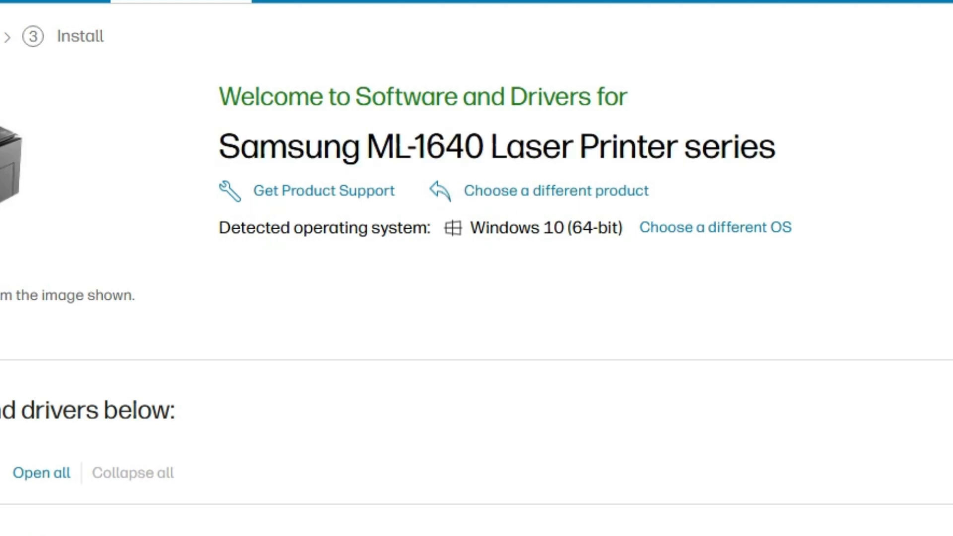
click(760, 248)
click(164, 110)
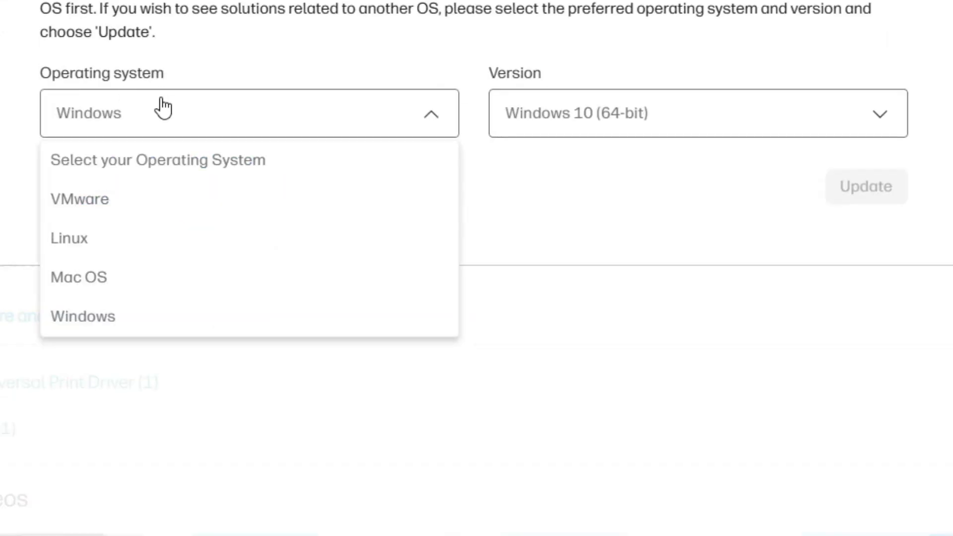
click(164, 110)
click(598, 99)
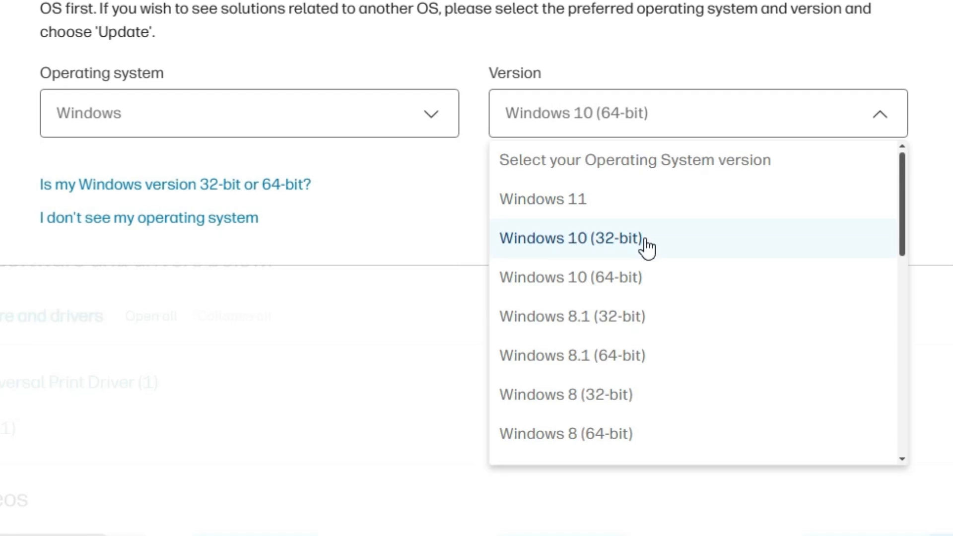
click(628, 280)
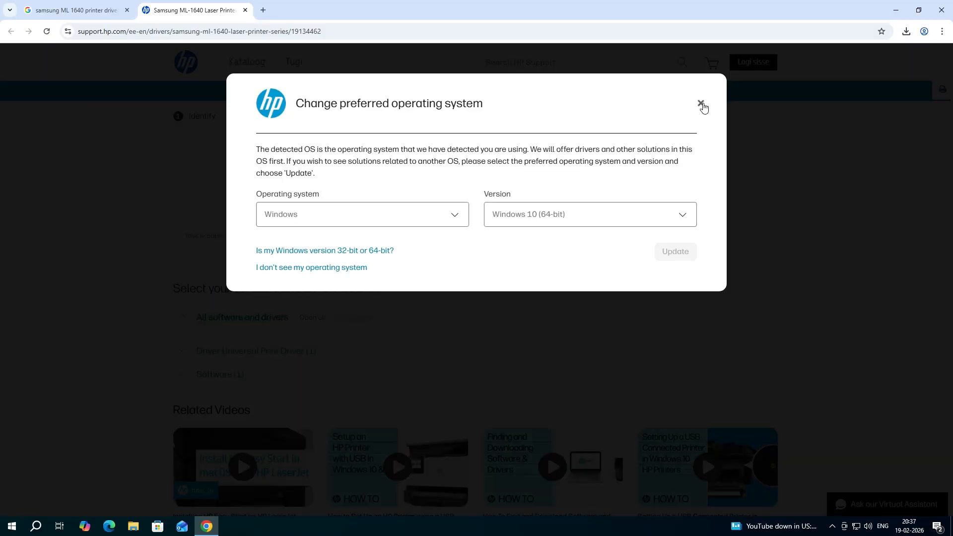
click(701, 102)
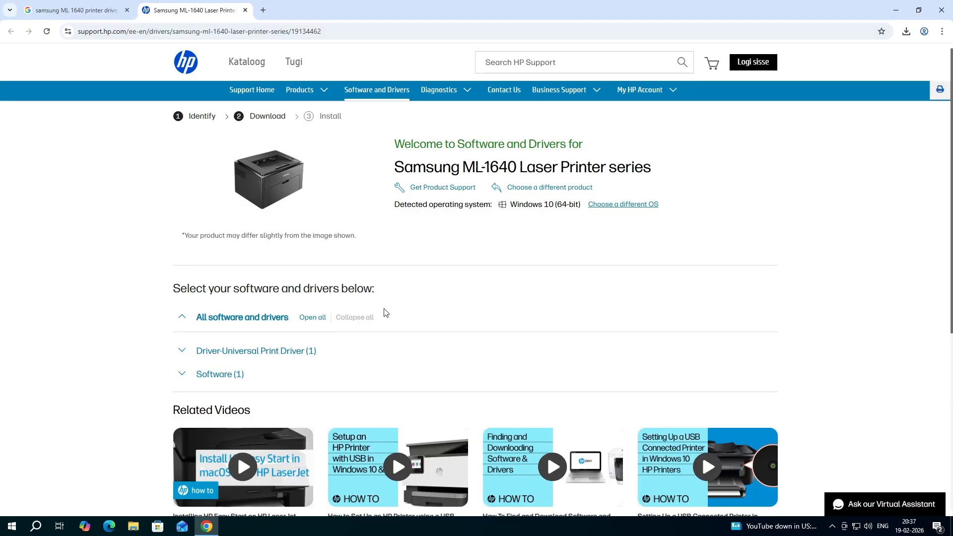
Expand Driver-Universal Print Driver and its Basic Drivers, and download Samsung Universal Print Driver for Windows
scroll(383, 312, down, 1)
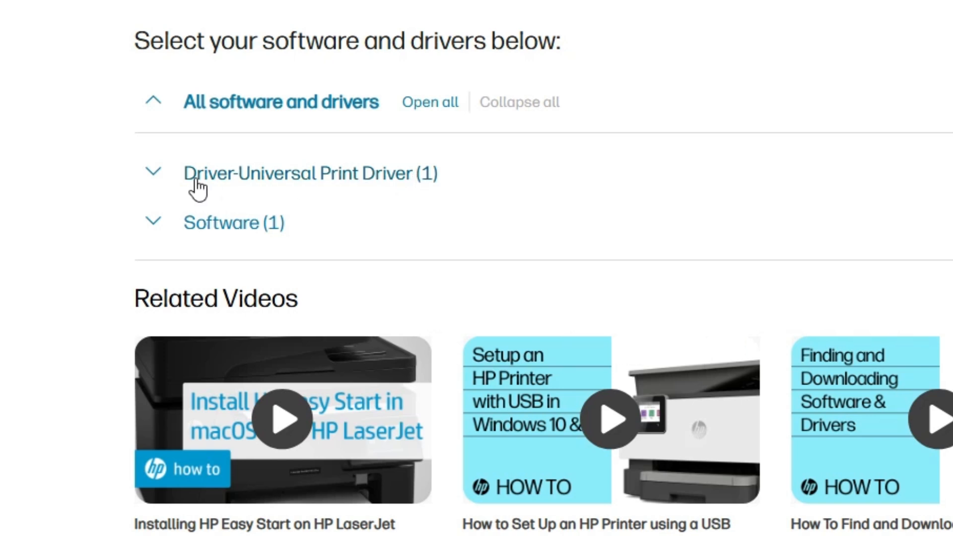
click(155, 179)
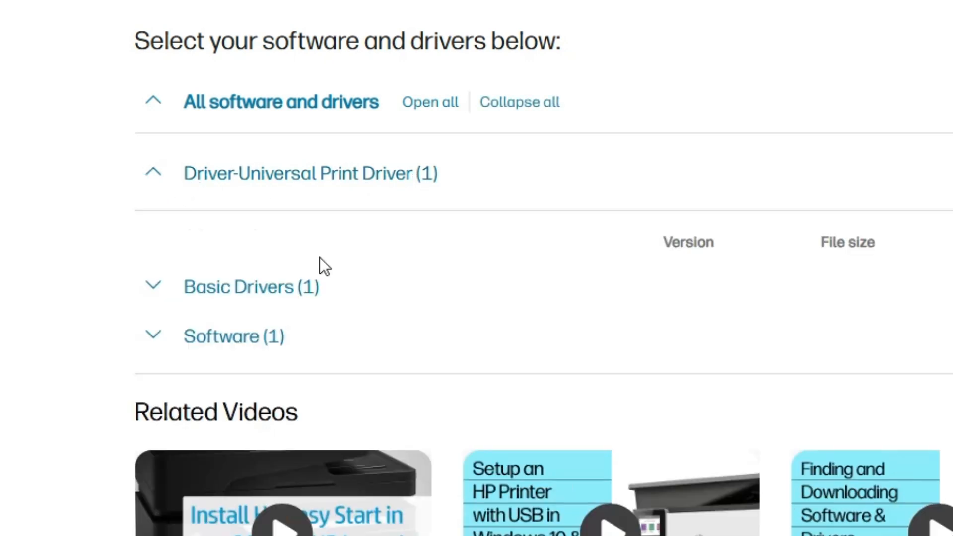
click(156, 287)
scroll(319, 321, down, 3)
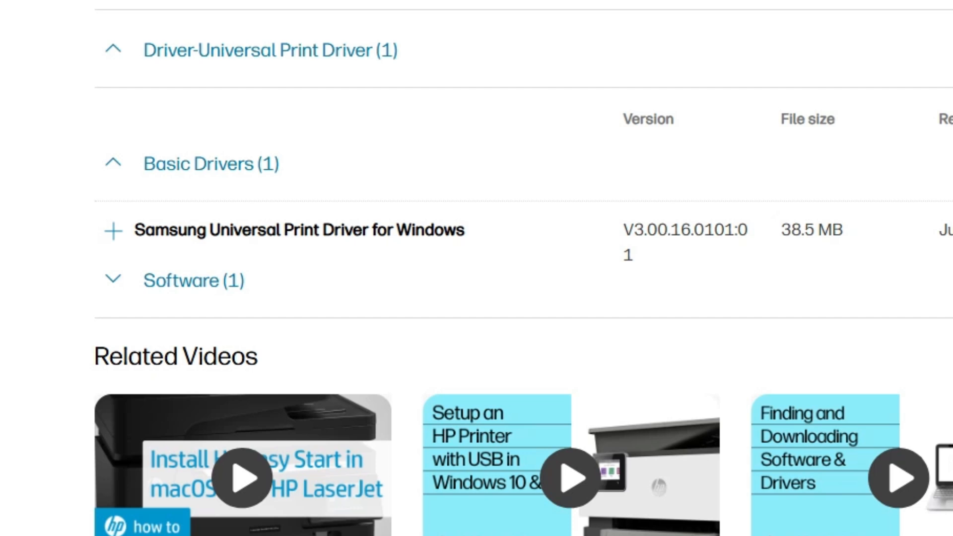
drag(283, 228, 475, 233)
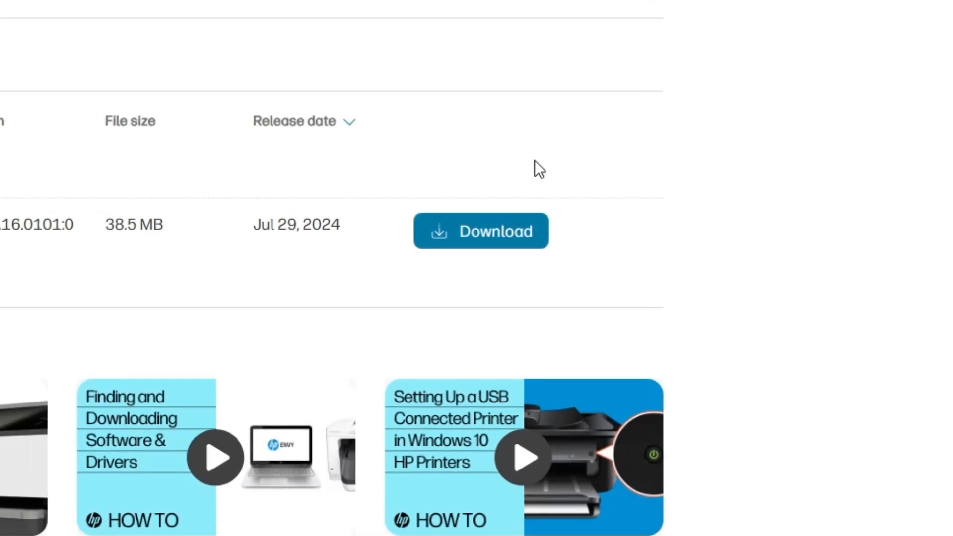
click(497, 232)
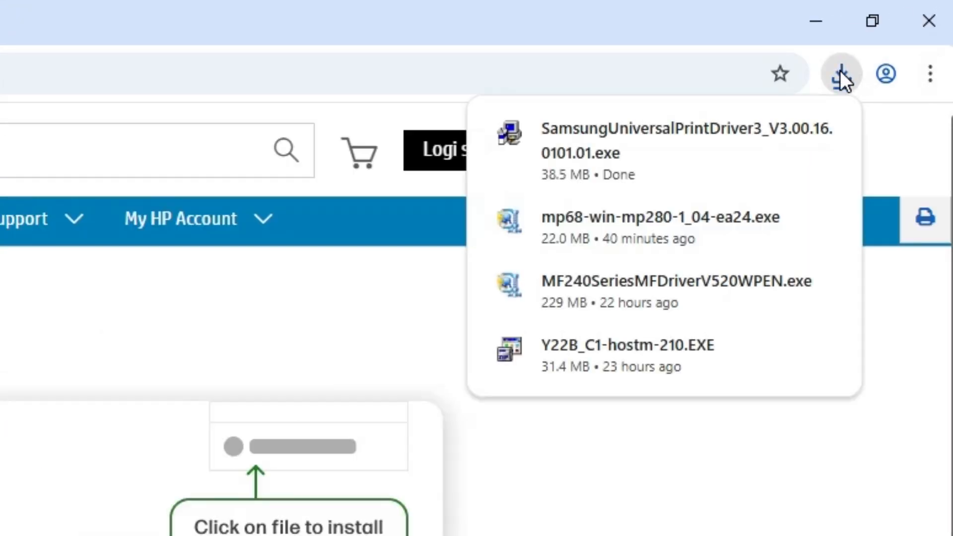
Show the downloaded SamsungUniversalPrintDriver3 installer in its folder, move it onto the desktop beside the existing icons, and close the folder
click(771, 130)
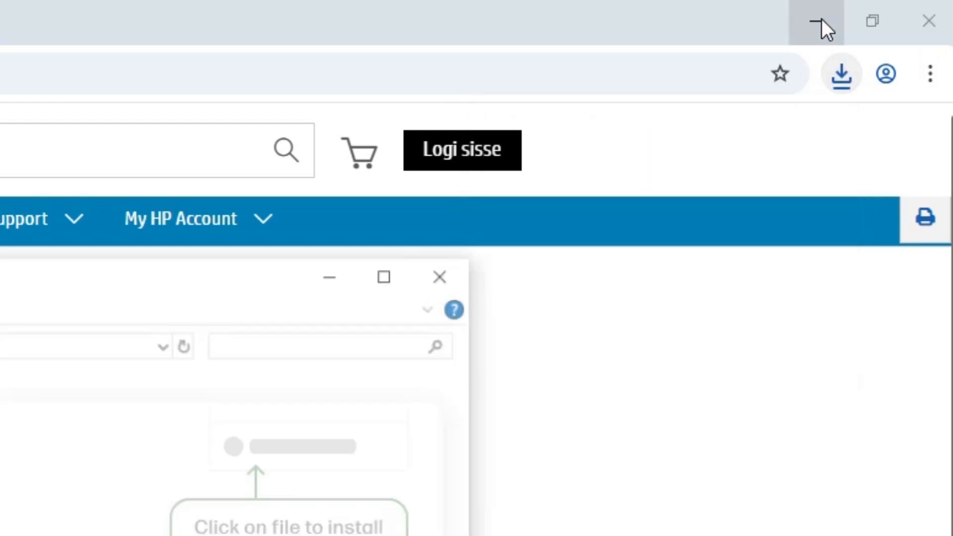
click(895, 10)
drag(312, 183, 152, 236)
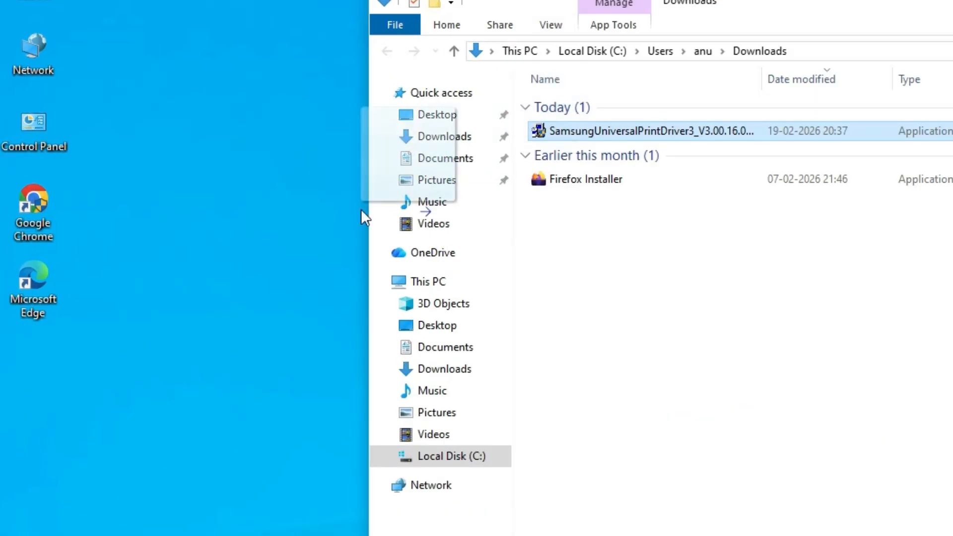
drag(278, 228, 298, 222)
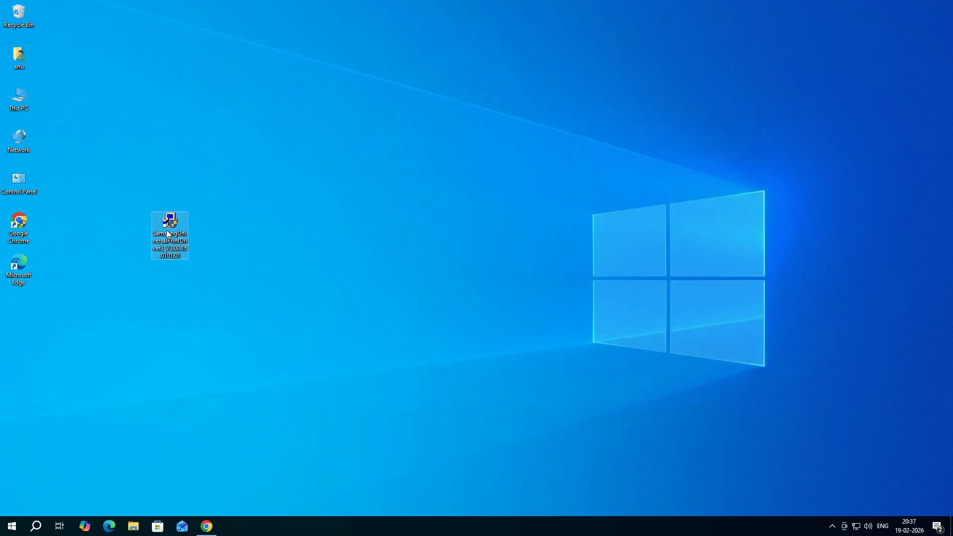
drag(168, 235, 89, 278)
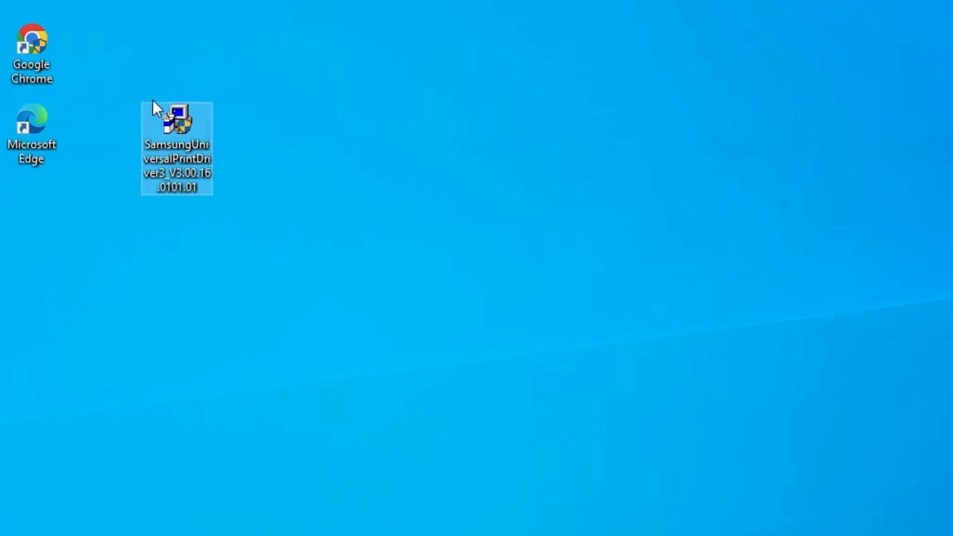
Run the SamsungUniversalPrintDriver3 installer from the desktop as administrator and proceed to the Samsung Printer Installer welcome page
right_click(187, 125)
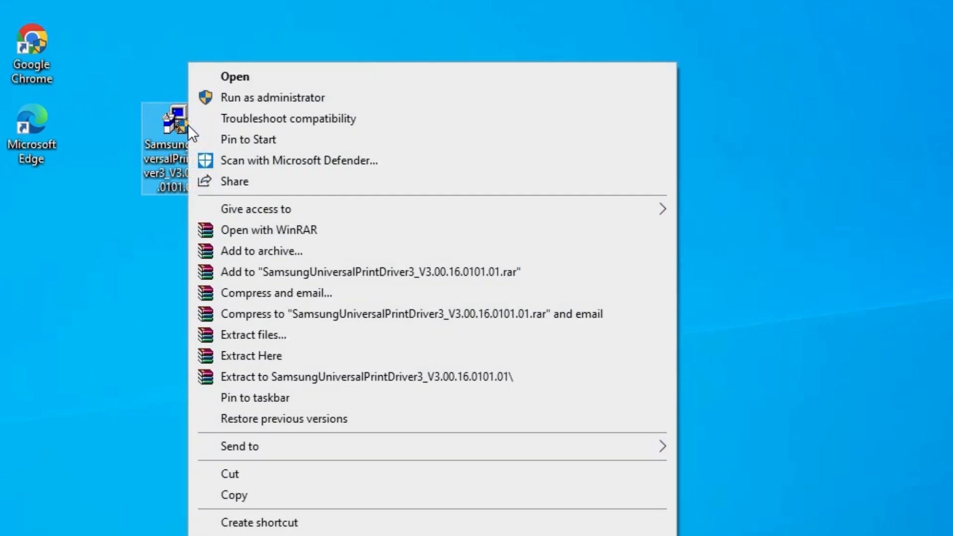
click(283, 97)
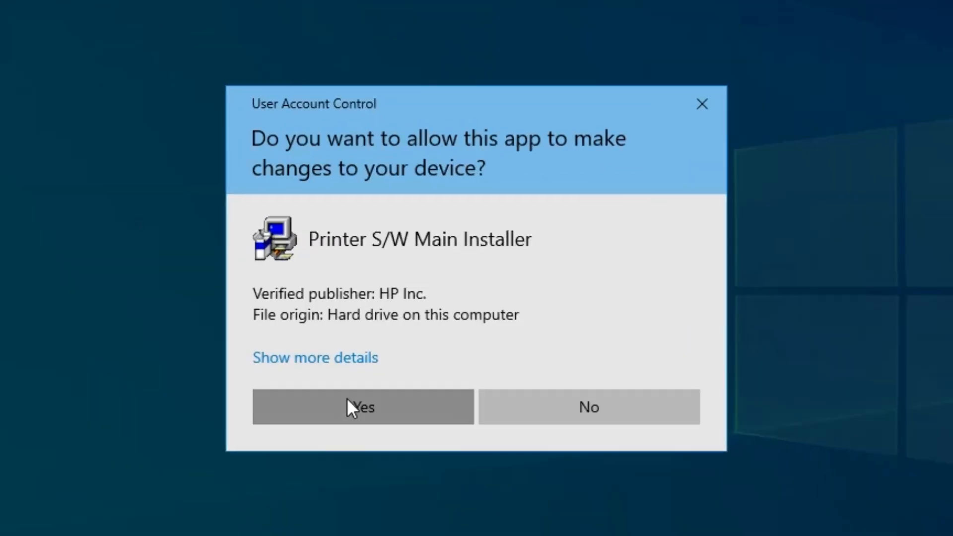
click(418, 329)
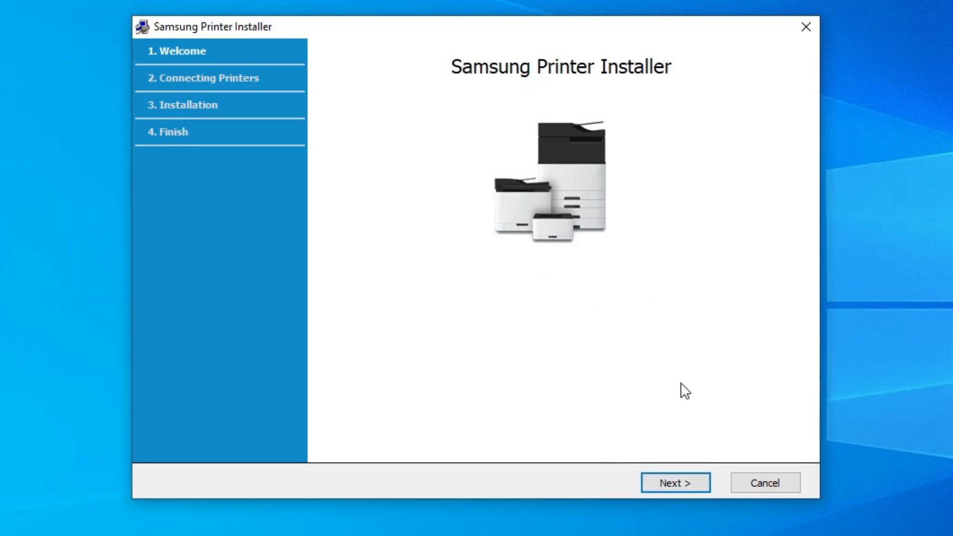
Proceed past the welcome page and accept the End User License Agreement, Data Collection Settings and HP Privacy Statement
click(678, 501)
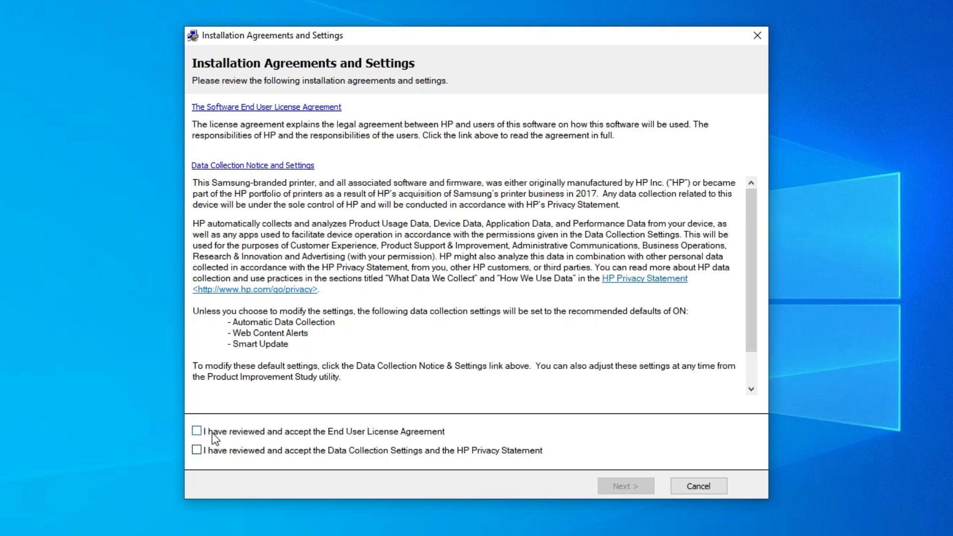
click(212, 433)
click(196, 449)
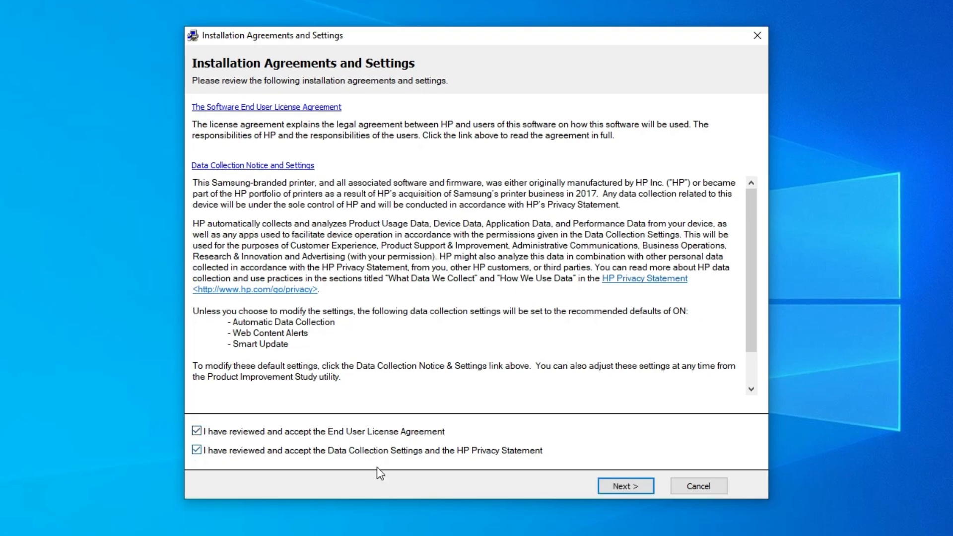
click(616, 484)
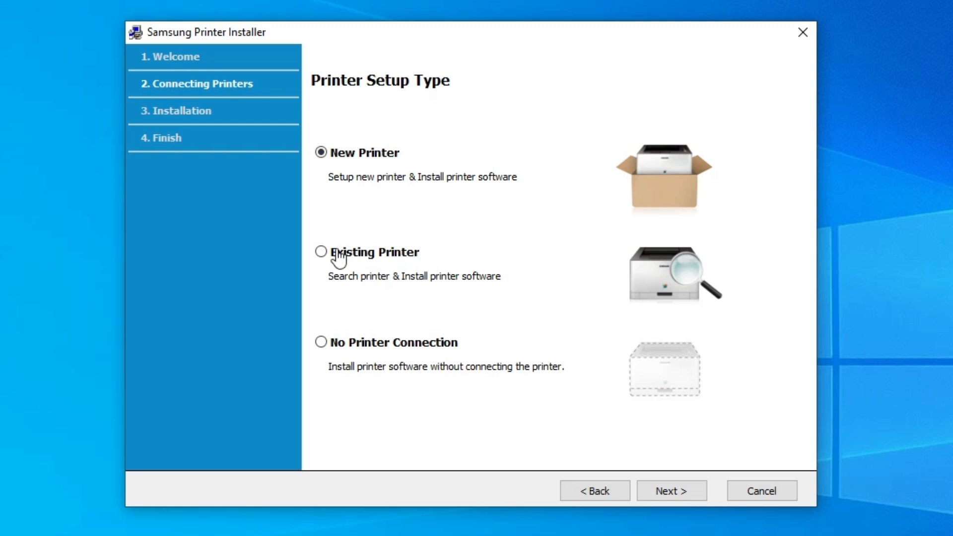
Choose New Printer as the printer setup type and continue to the printer settings
click(386, 257)
click(371, 158)
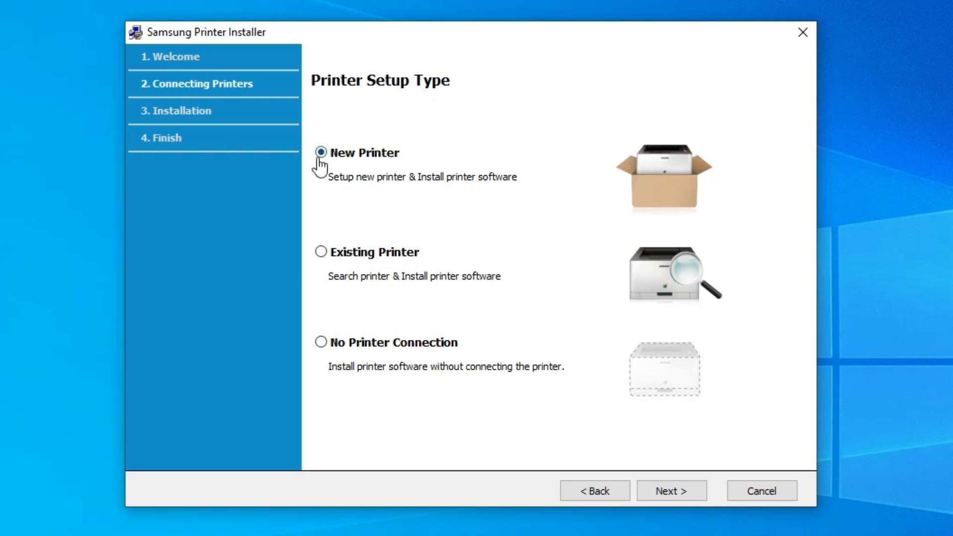
click(697, 491)
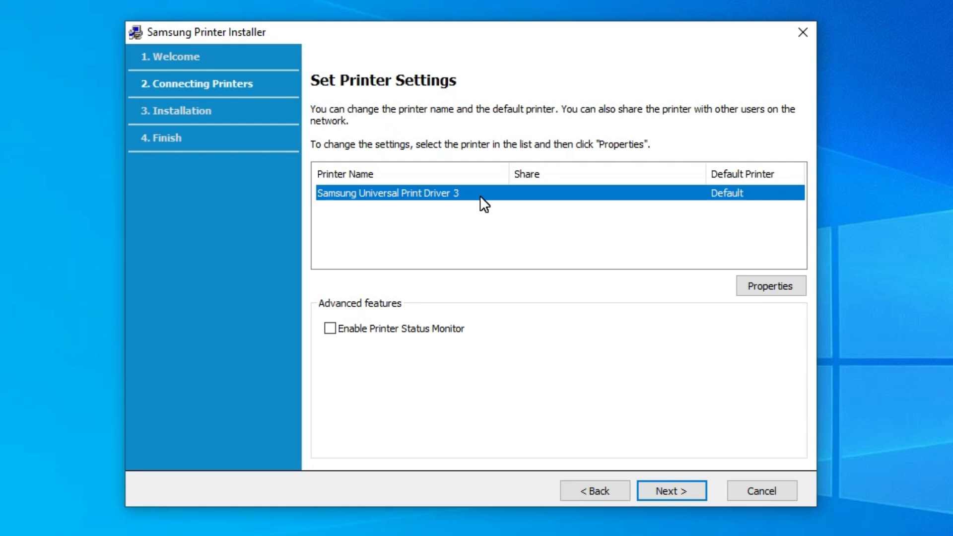
Rename the printer to Samsung ML1640 in its properties and run the driver installation
click(760, 288)
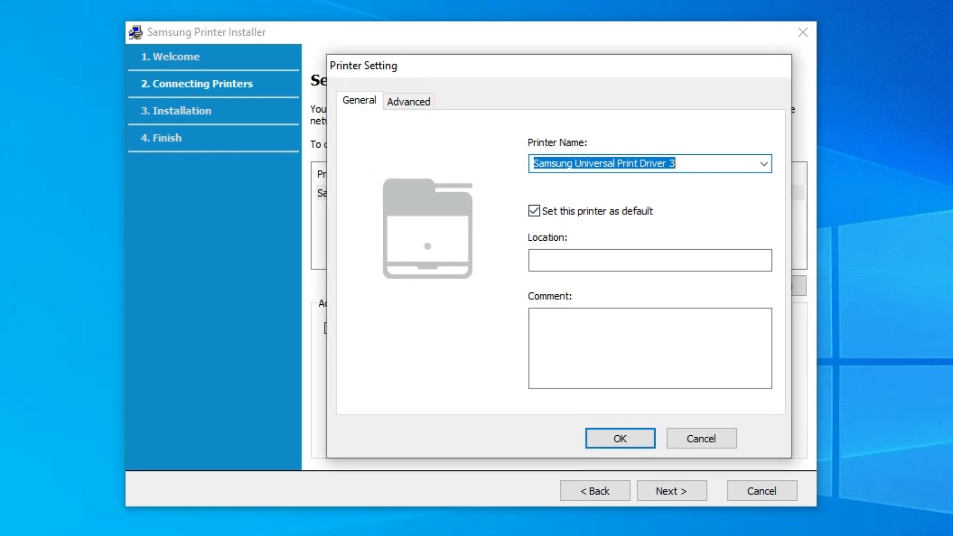
click(677, 164)
drag(677, 164, 576, 164)
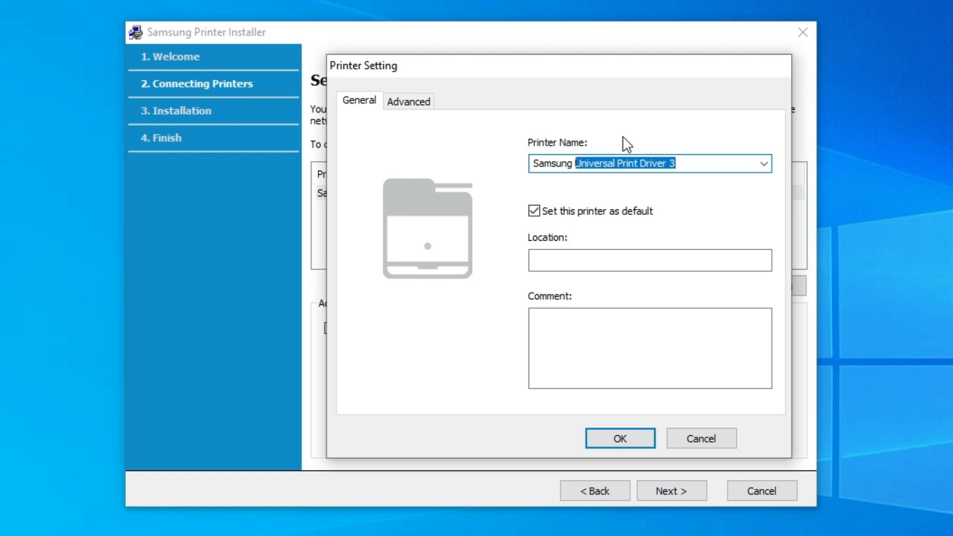
text(ML)
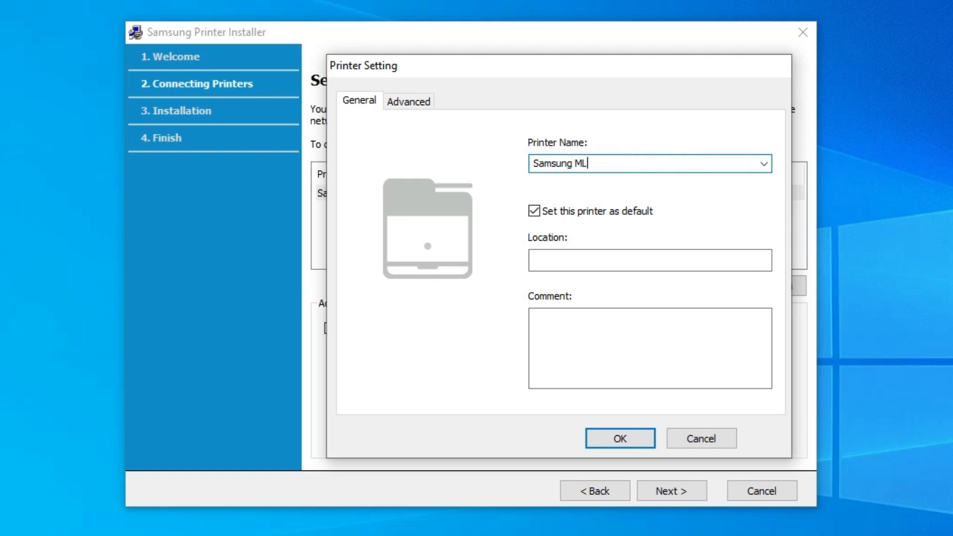
text( 1640)
click(594, 165)
key(BackSpace)
key(End)
click(634, 437)
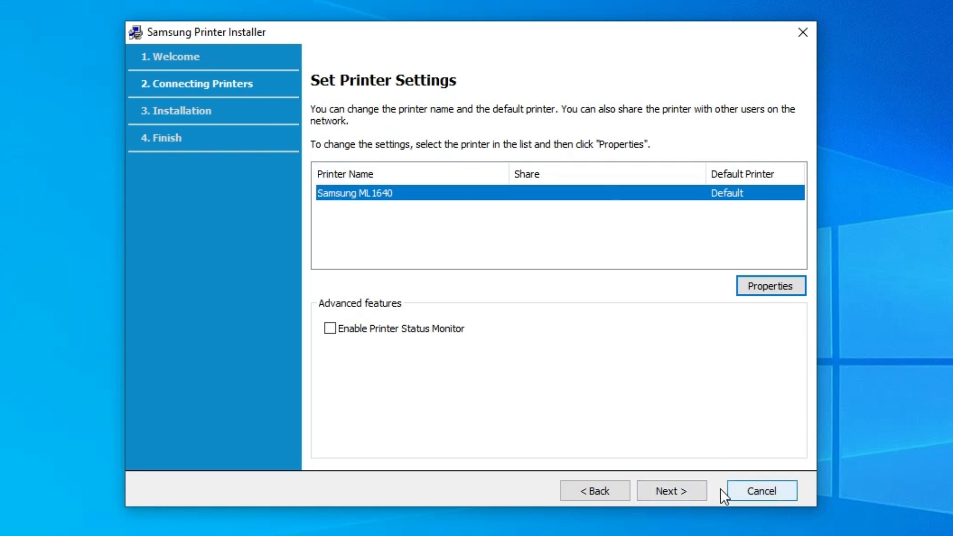
click(691, 491)
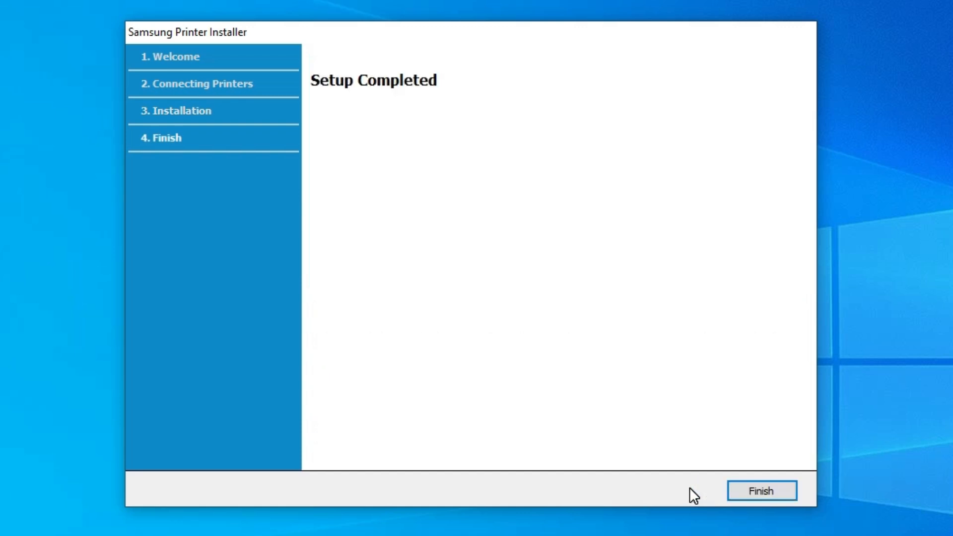
Finish the completed Samsung printer setup and open the Printers & scanners system settings
click(777, 495)
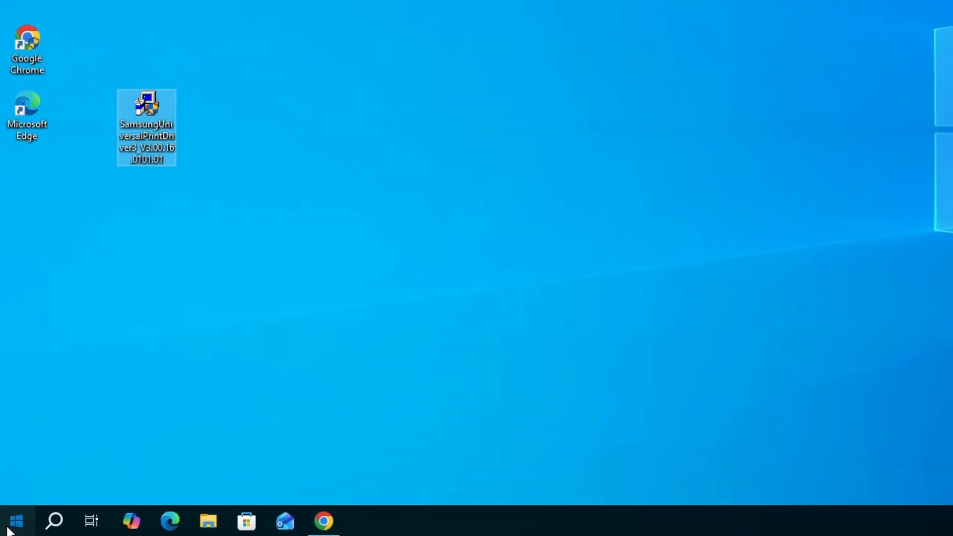
click(9, 530)
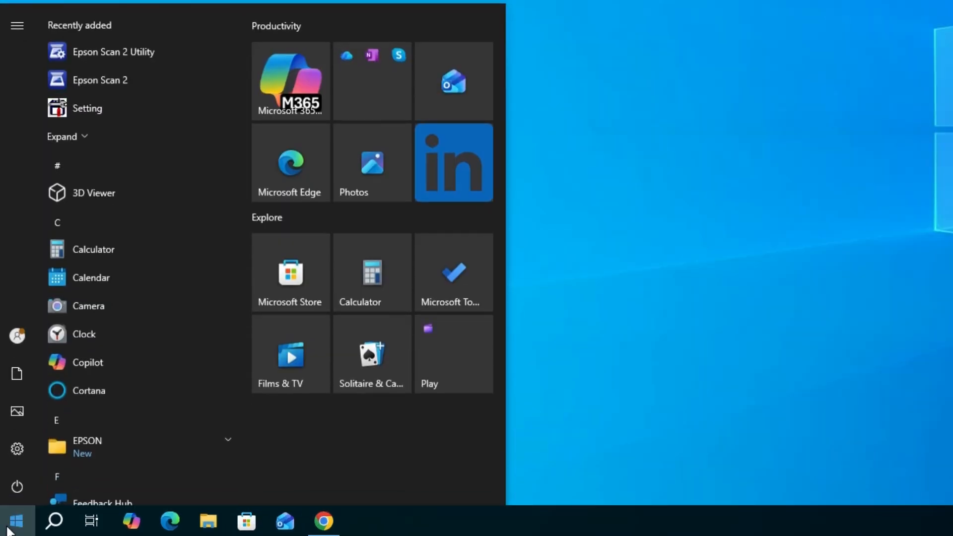
text(pr)
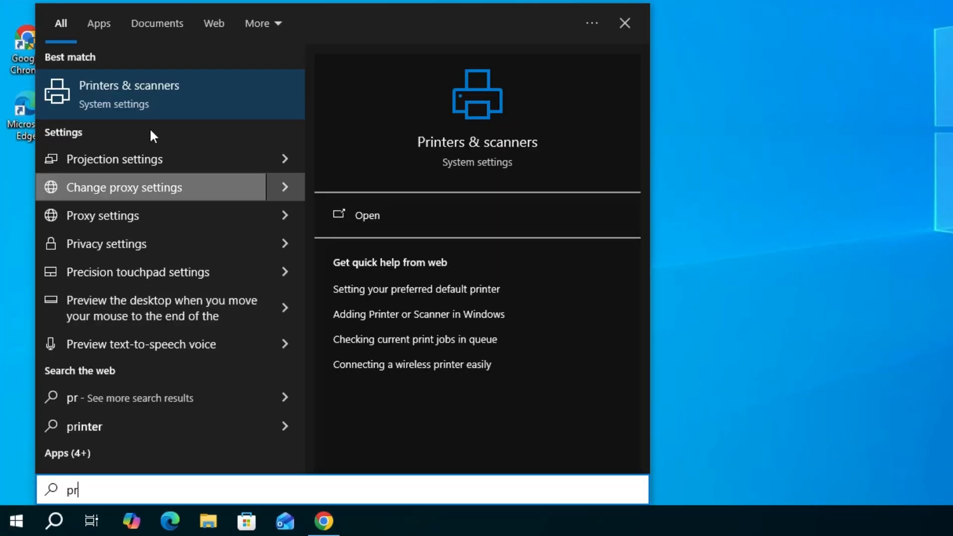
click(174, 101)
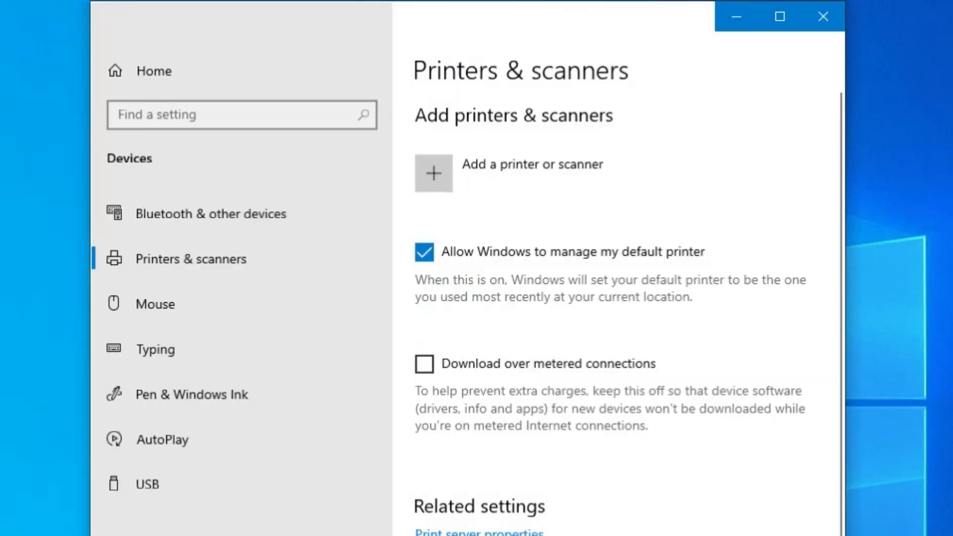
Check the list of installed printers for the Samsung ML1640 entry and close the settings window
scroll(602, 405, down, 6)
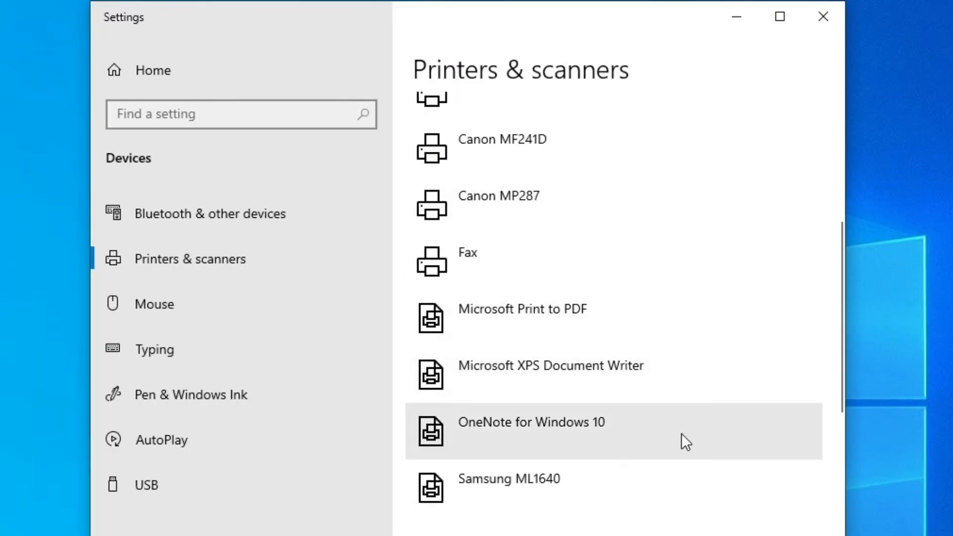
scroll(720, 417, down, 2)
scroll(575, 254, down, 2)
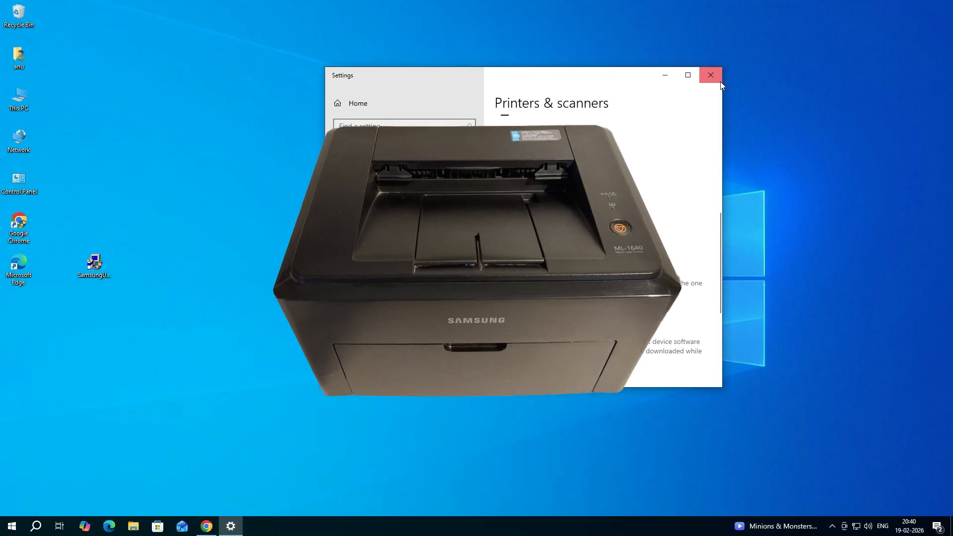
click(719, 79)
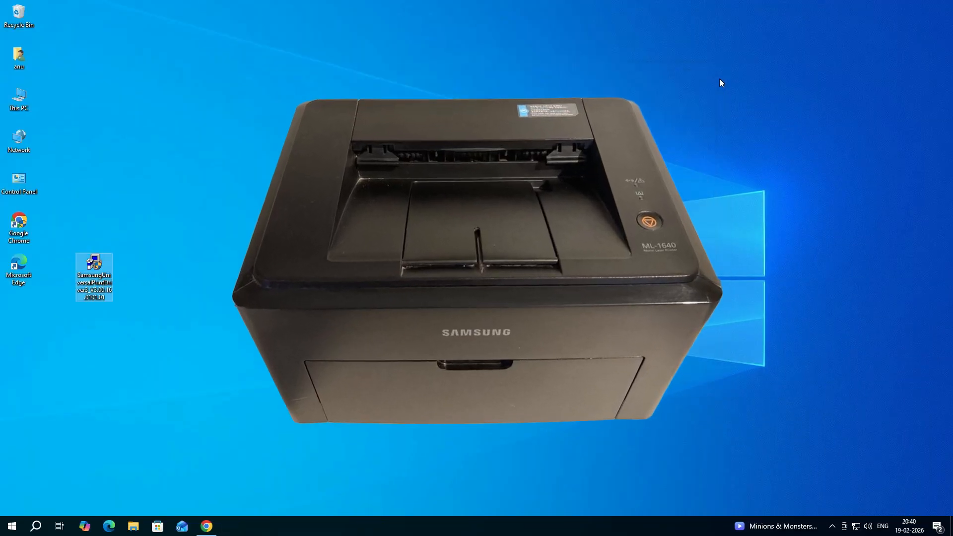